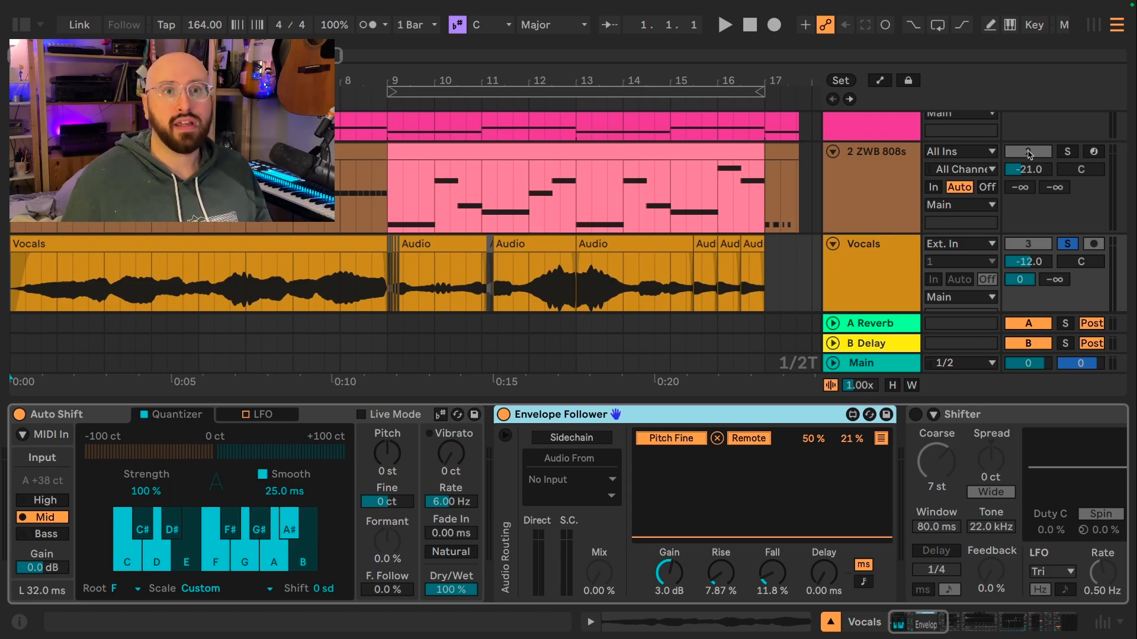
Step: Pull the Vocals track volume down to -inf, play the arrangement without the vocals, and undo the volume change
left_click_drag(1028, 251, 1028, 320)
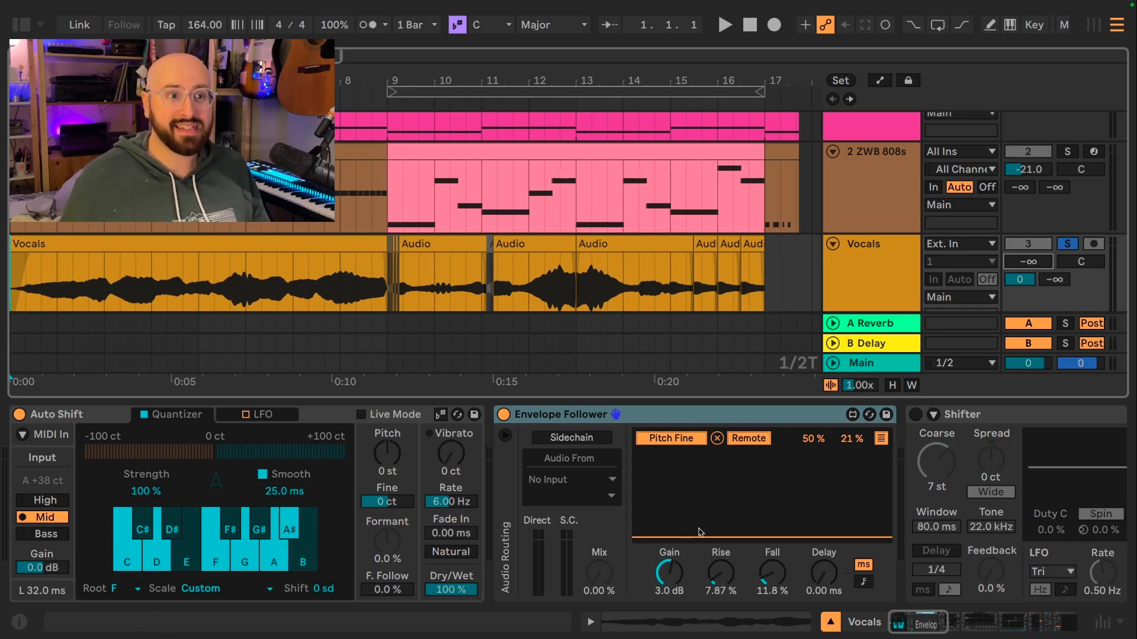
key("space")
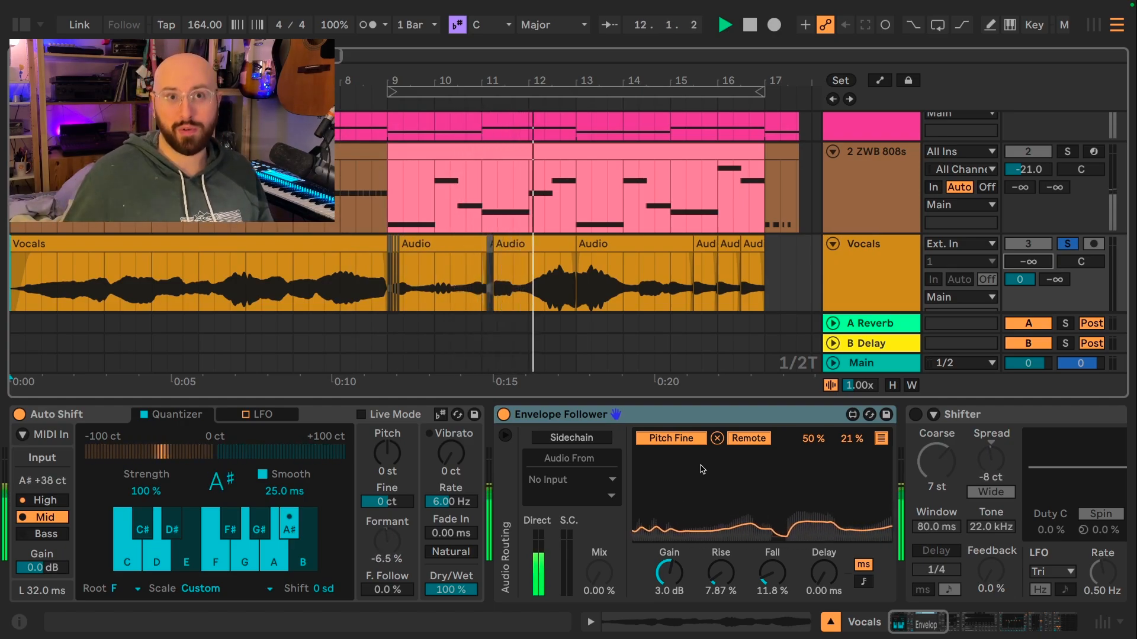
key("space")
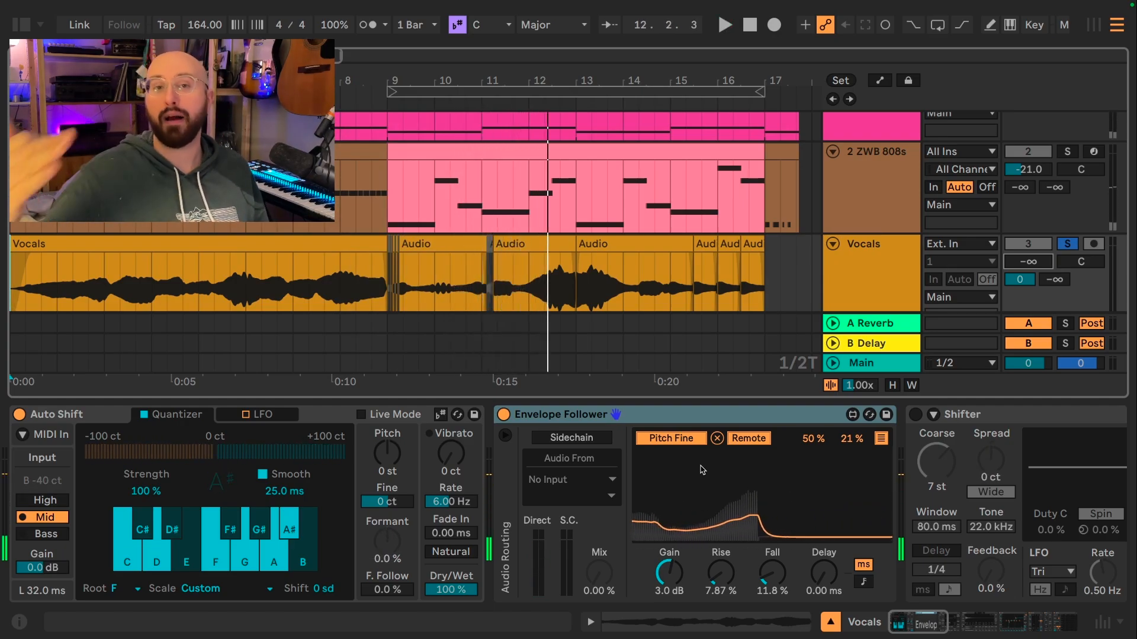
key("super+z")
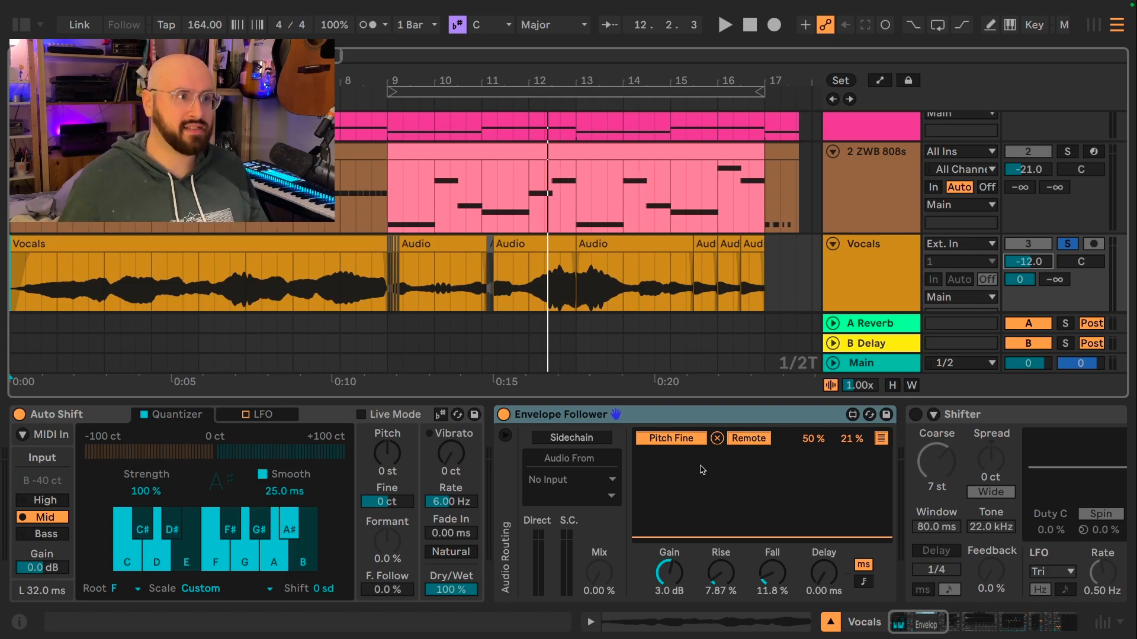
Step: Compare playback of the arrangement with the Vocals track's Envelope Follower switched off and switched back on
left_click(504, 415)
key("space")
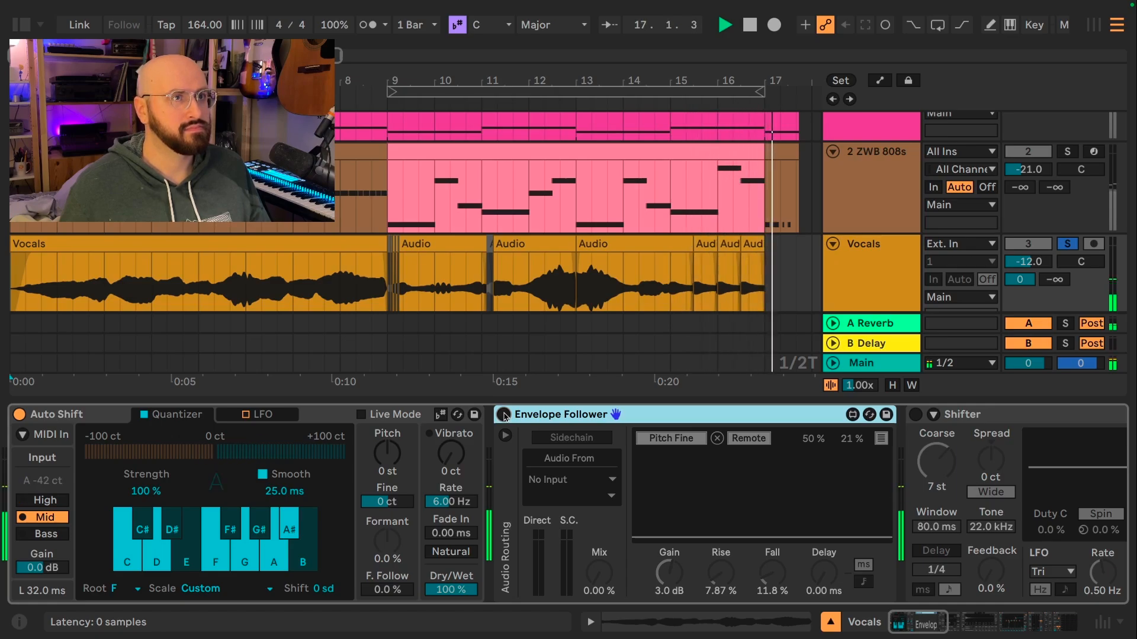
key("space")
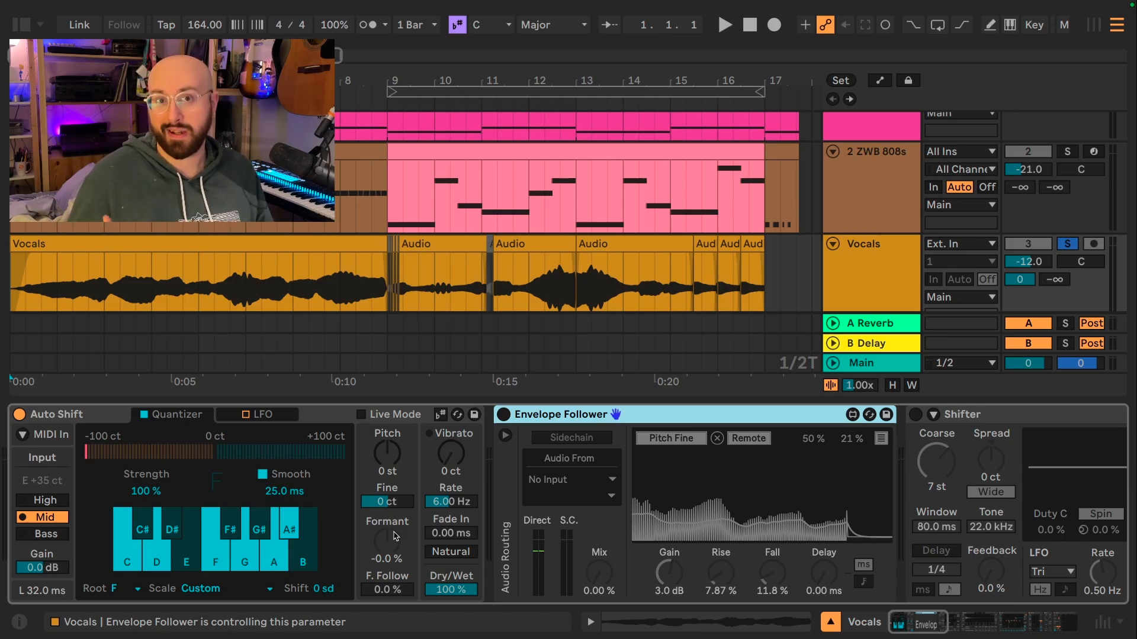
left_click(504, 414)
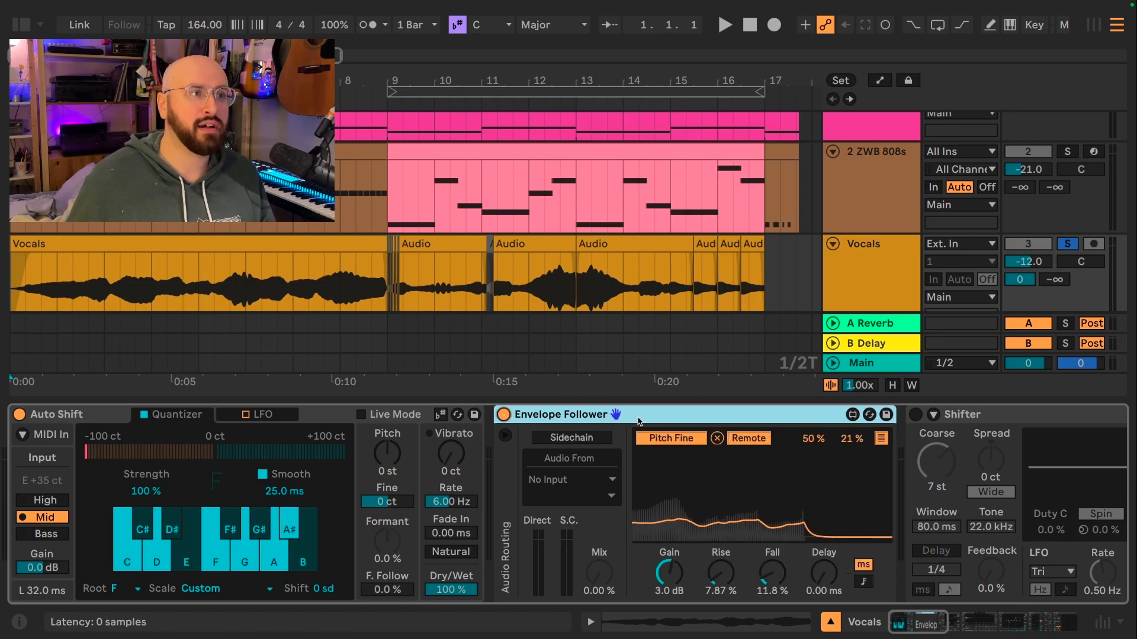
key("space")
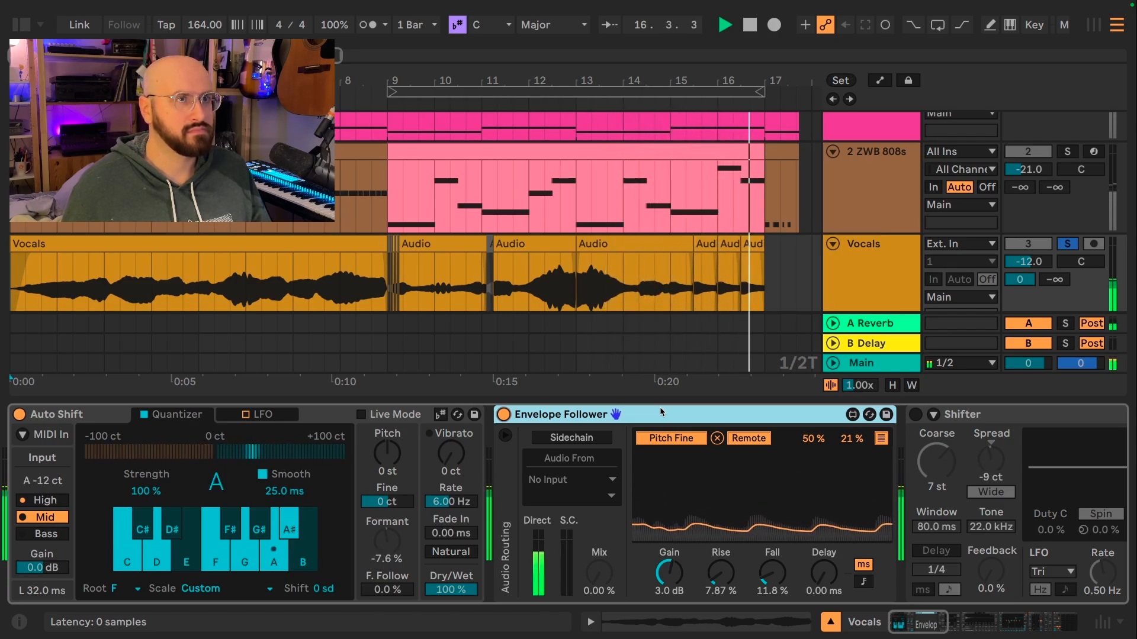
key("space")
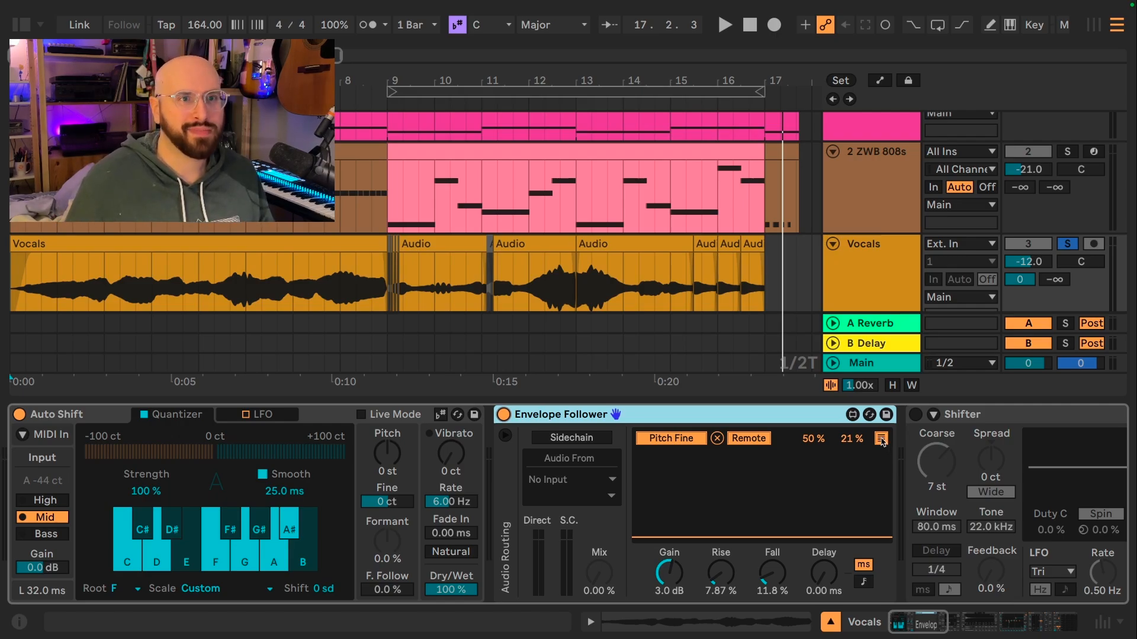
Step: Expand the Envelope Follower's list of mapped parameters, switch on the Shifter, and play the vocals through it
left_click(881, 438)
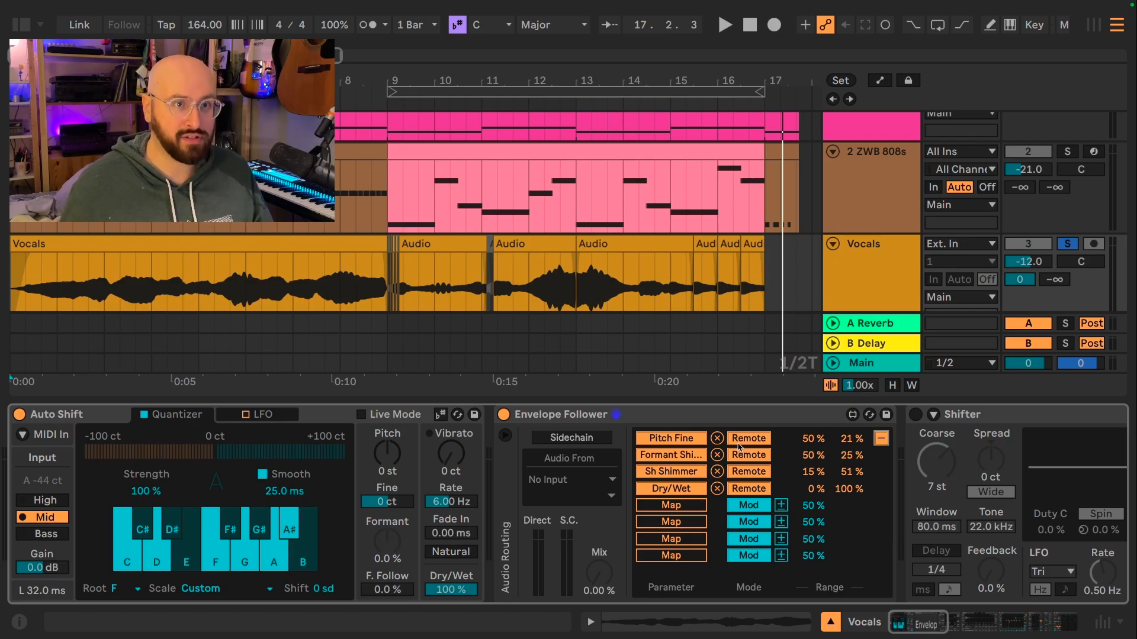
scroll(739, 448, "right", 6)
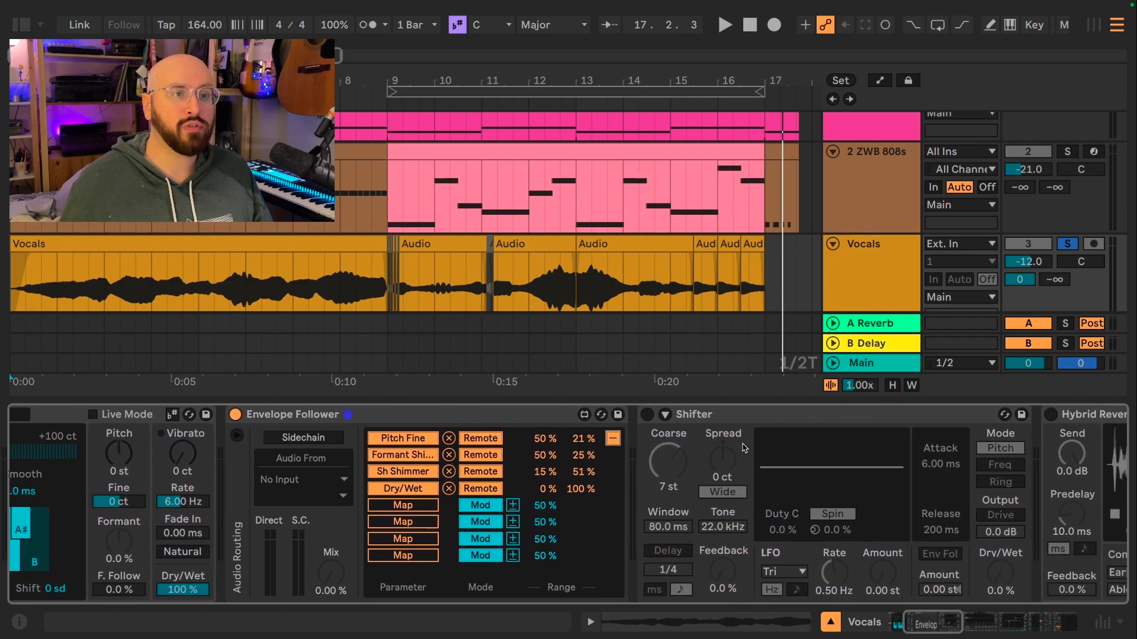
left_click(647, 415)
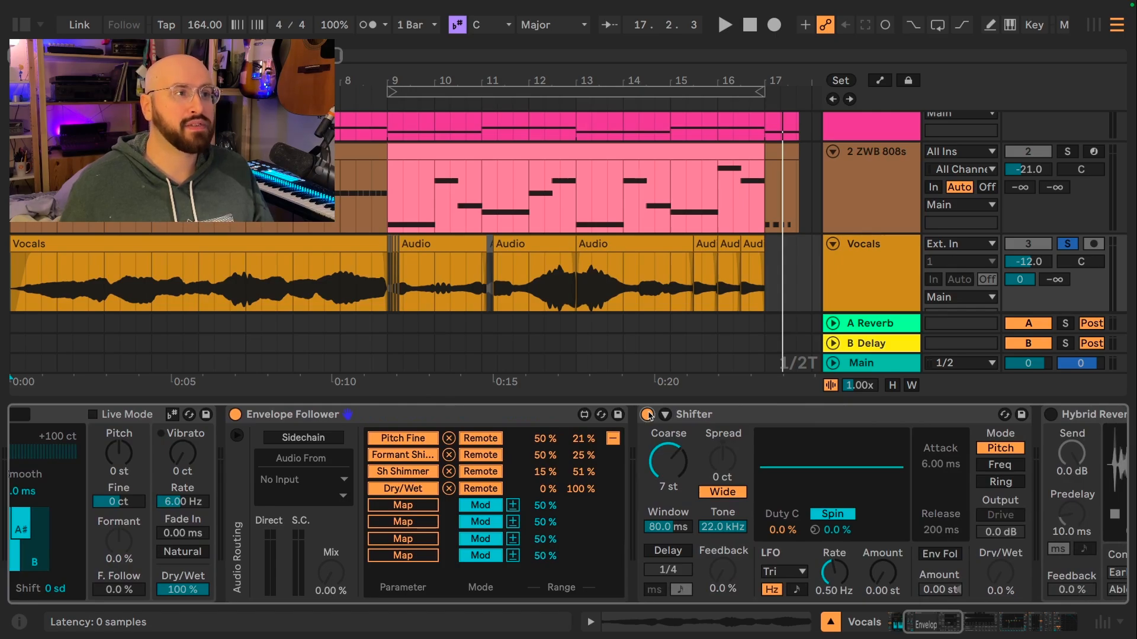
scroll(742, 469, "right", 1)
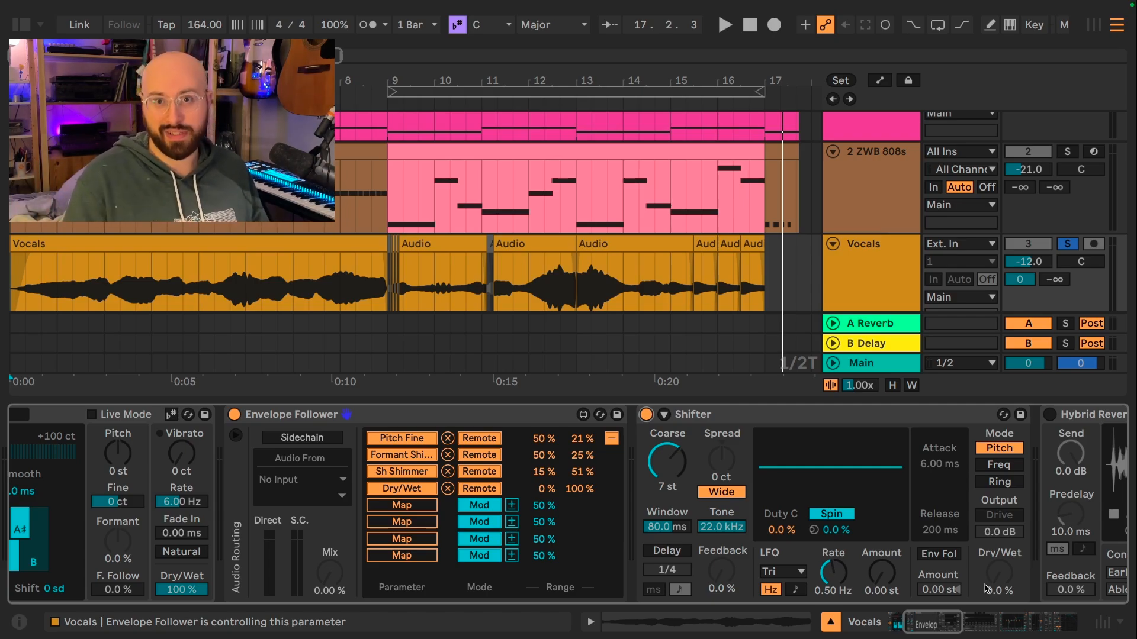
key("space")
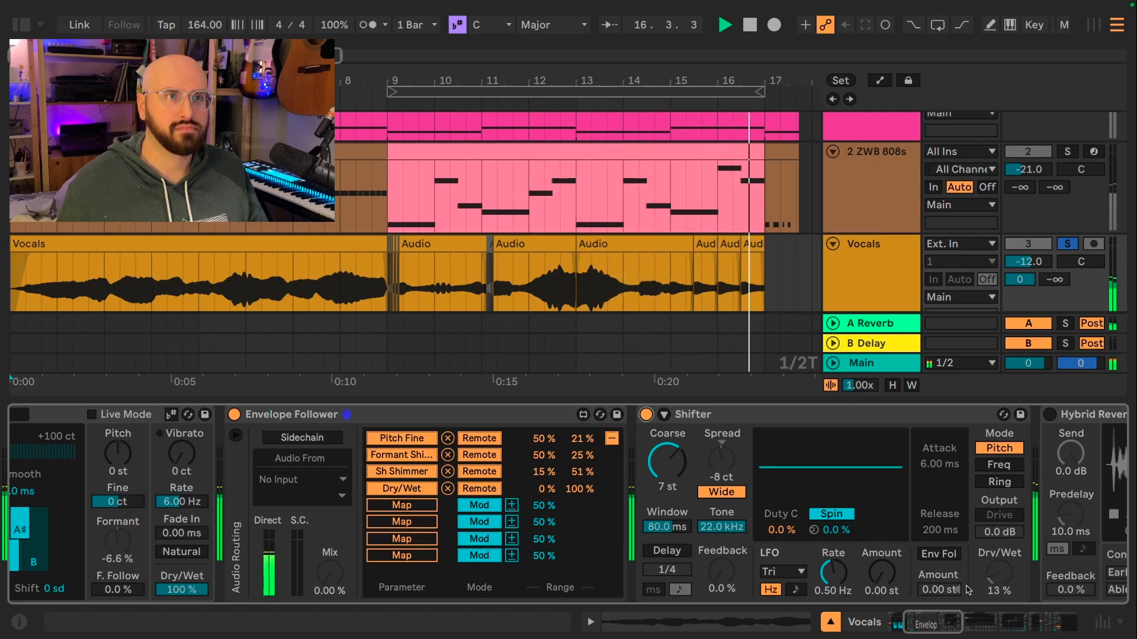
key("space")
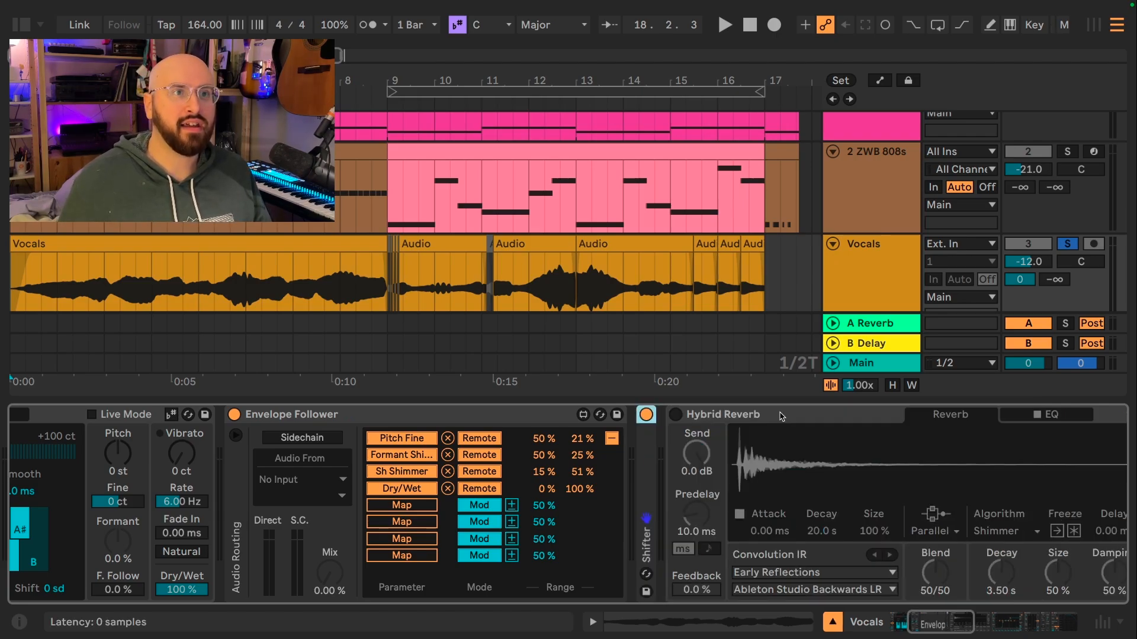
Step: Collapse the Shifter device, switch on the Hybrid Reverb after it, and play the vocals through it
double_click(780, 417)
scroll(958, 490, "right", 4)
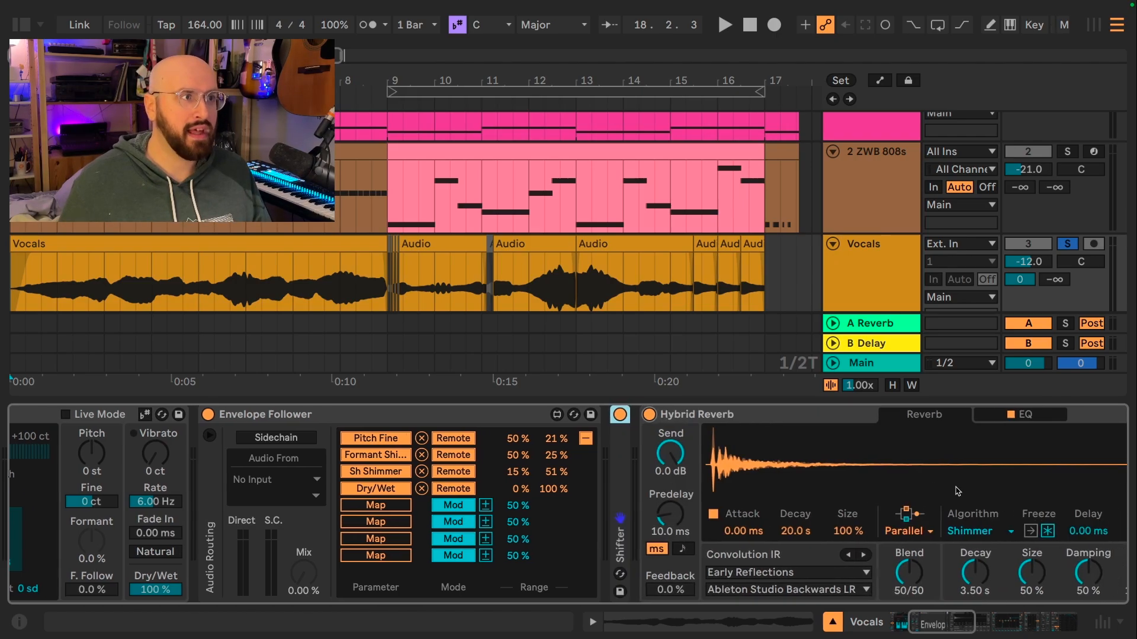
scroll(967, 484, "right", 2)
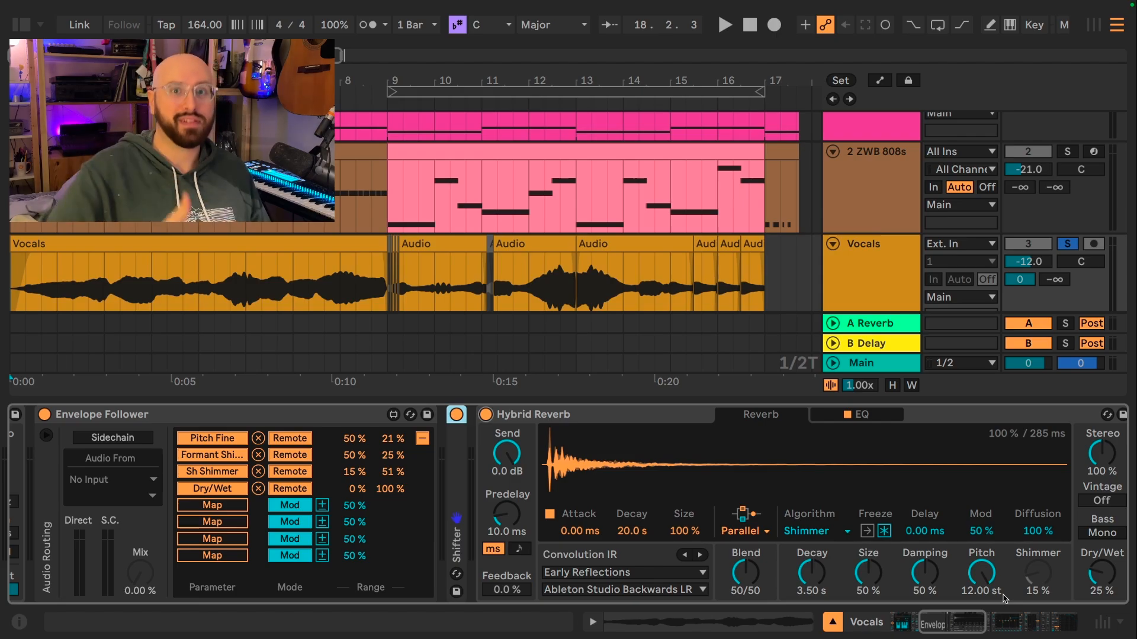
key("space")
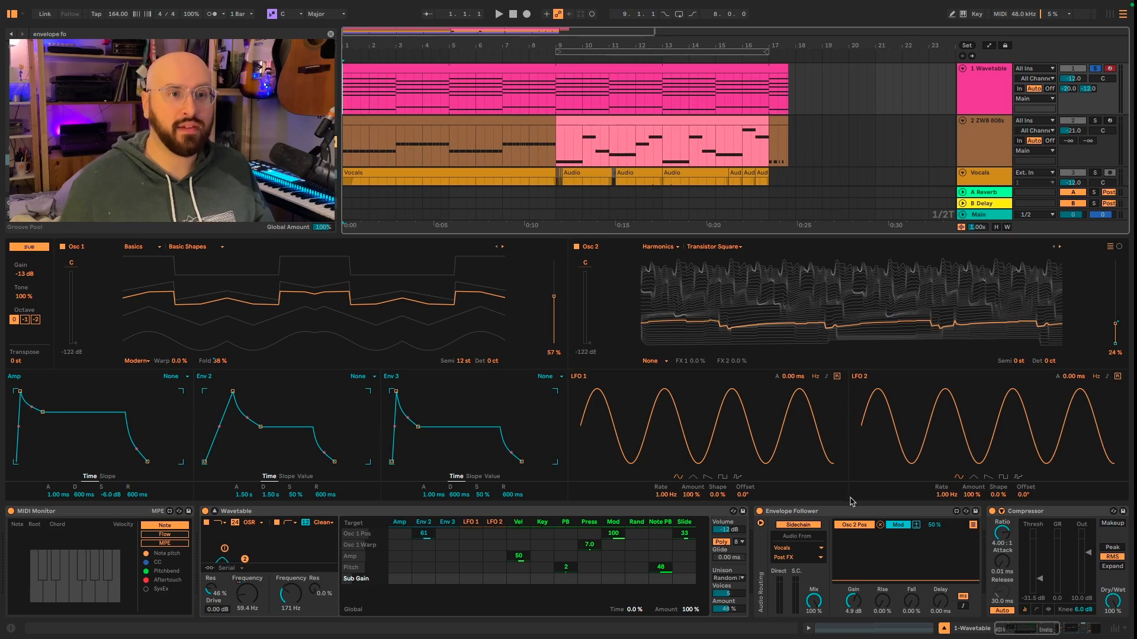
Step: On the Wavetable track's Envelope Follower, choose Post FX as the tap point of the Vocals sidechain input
left_click(843, 514)
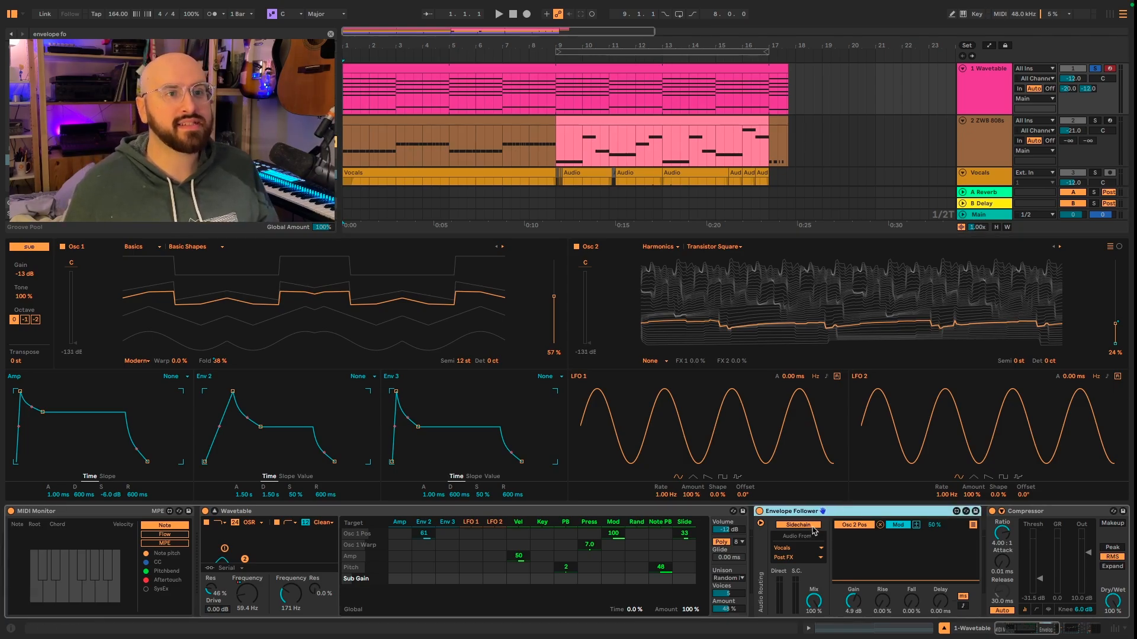
left_click(811, 559)
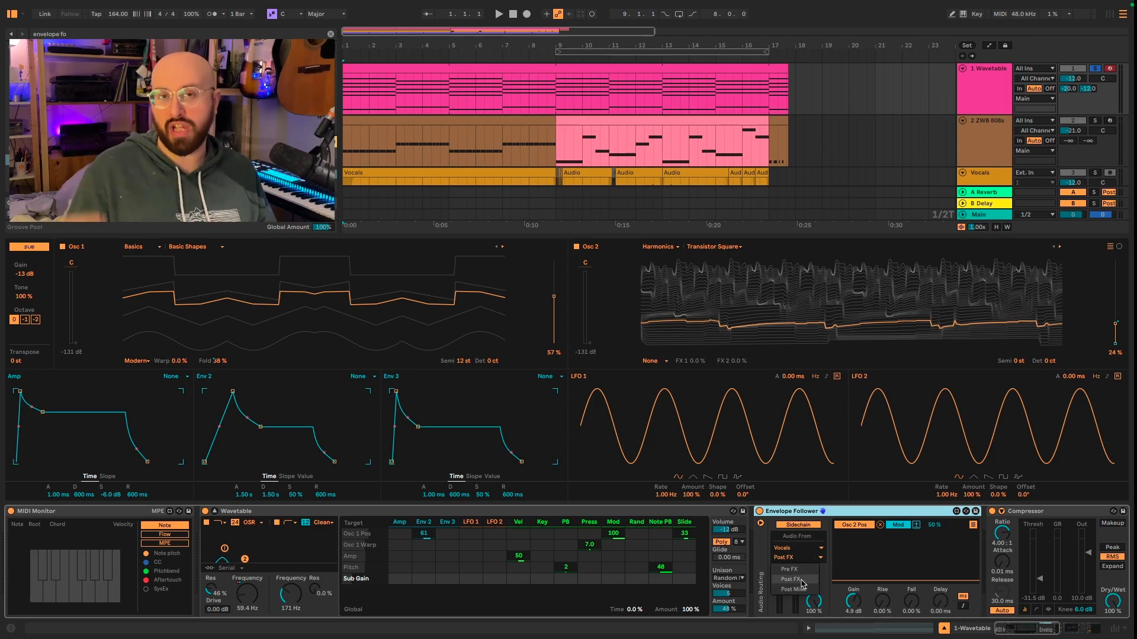
left_click(801, 582)
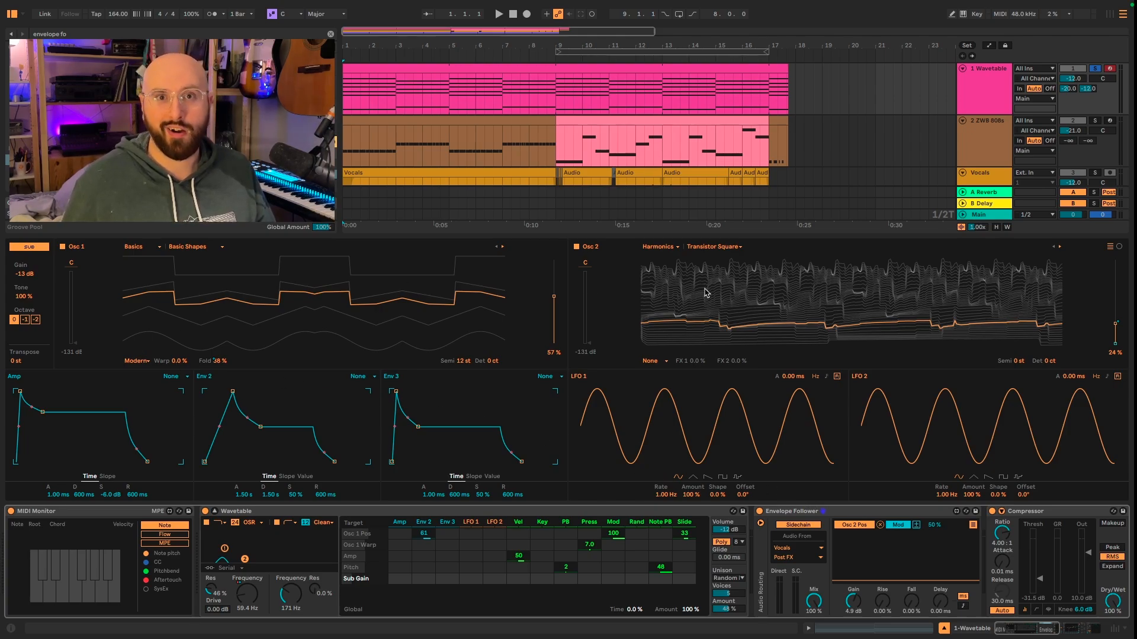
Step: Expand the list of Wavetable parameters mapped to the Envelope Follower and play the soloed Wavetable track
left_click(973, 525)
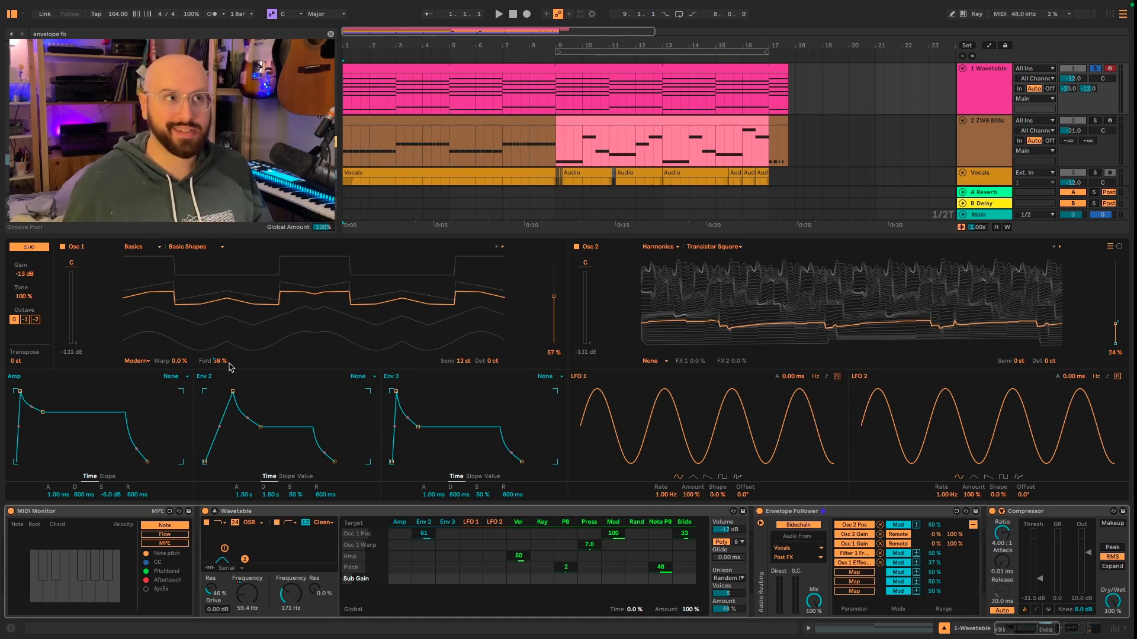
key("space")
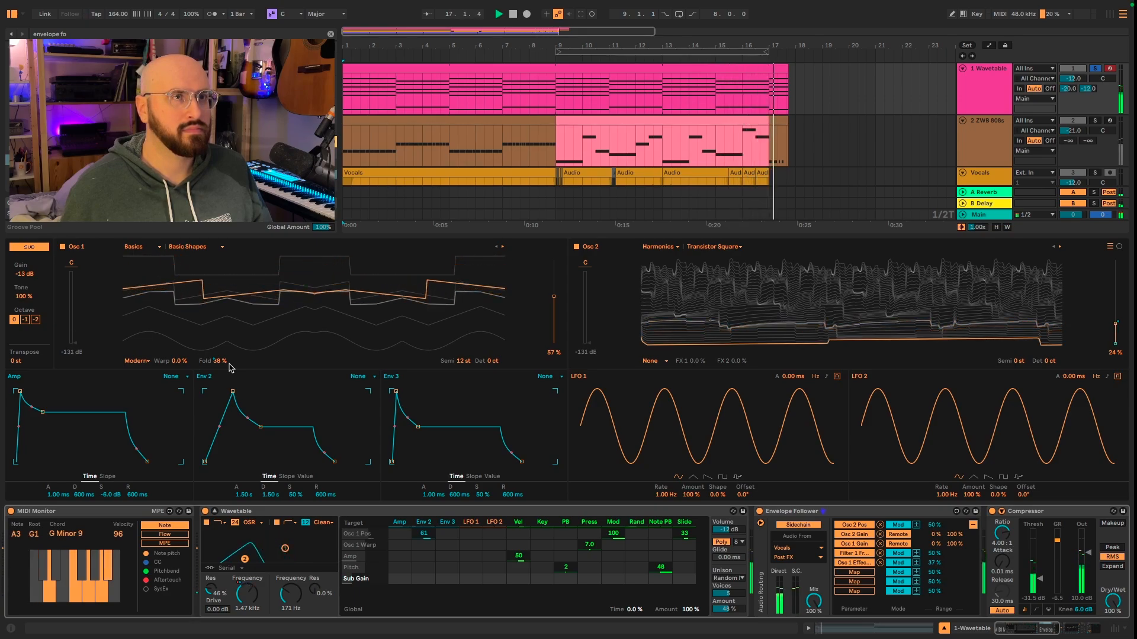
key("space")
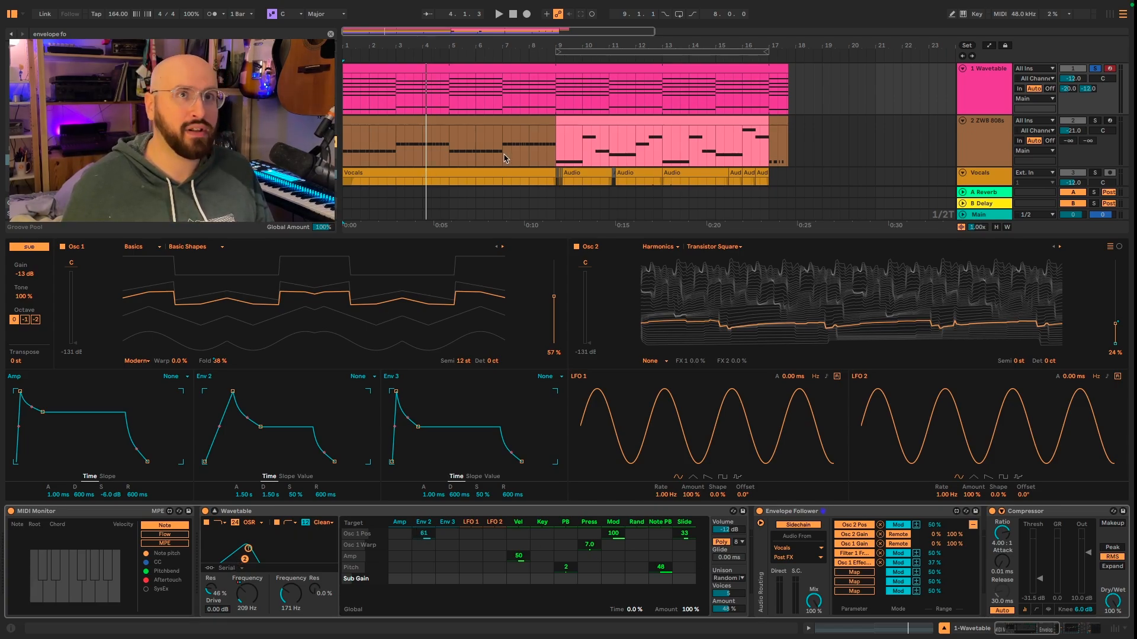
Step: Show the Filter 1 Freq automation on the Wavetable track and play the arrangement to hear the filter sweep
key("a")
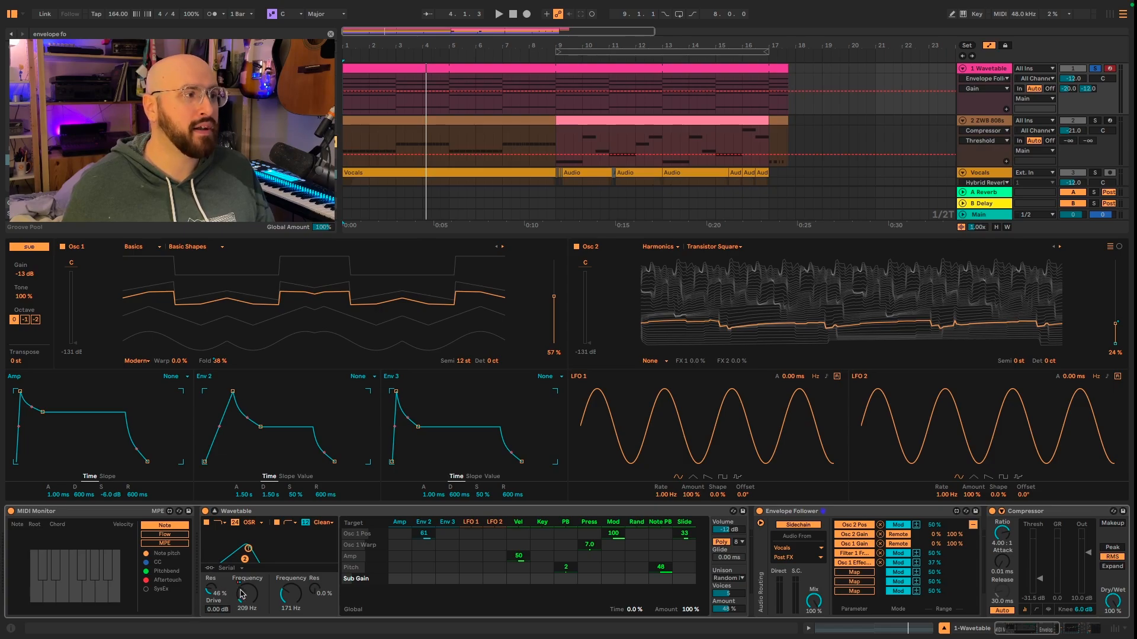
right_click(240, 592)
left_click(276, 481)
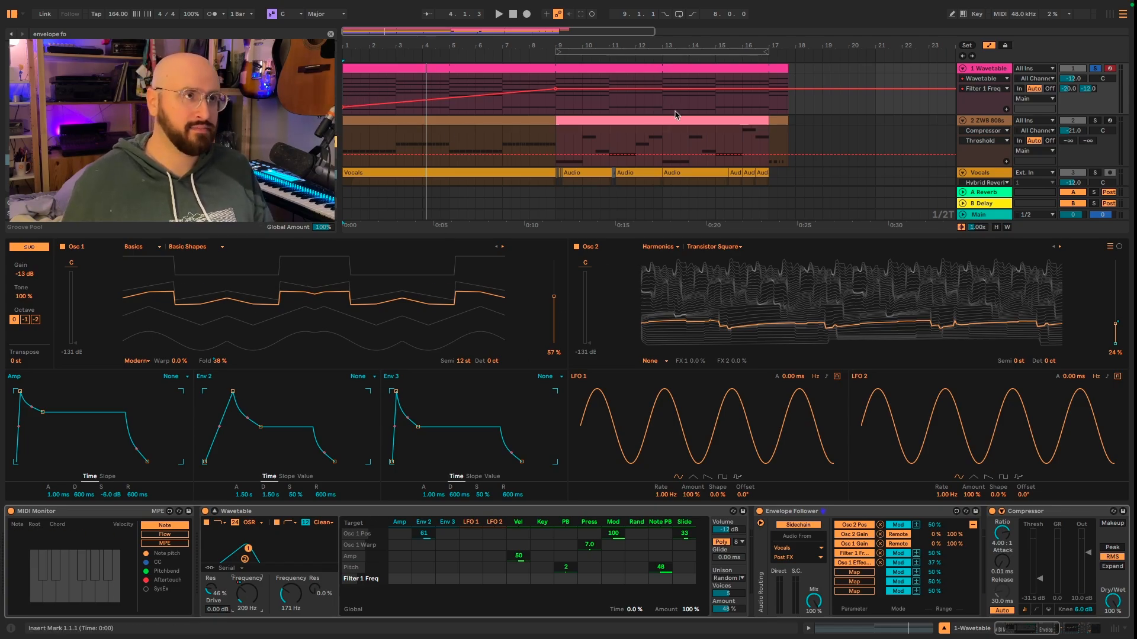
key("space")
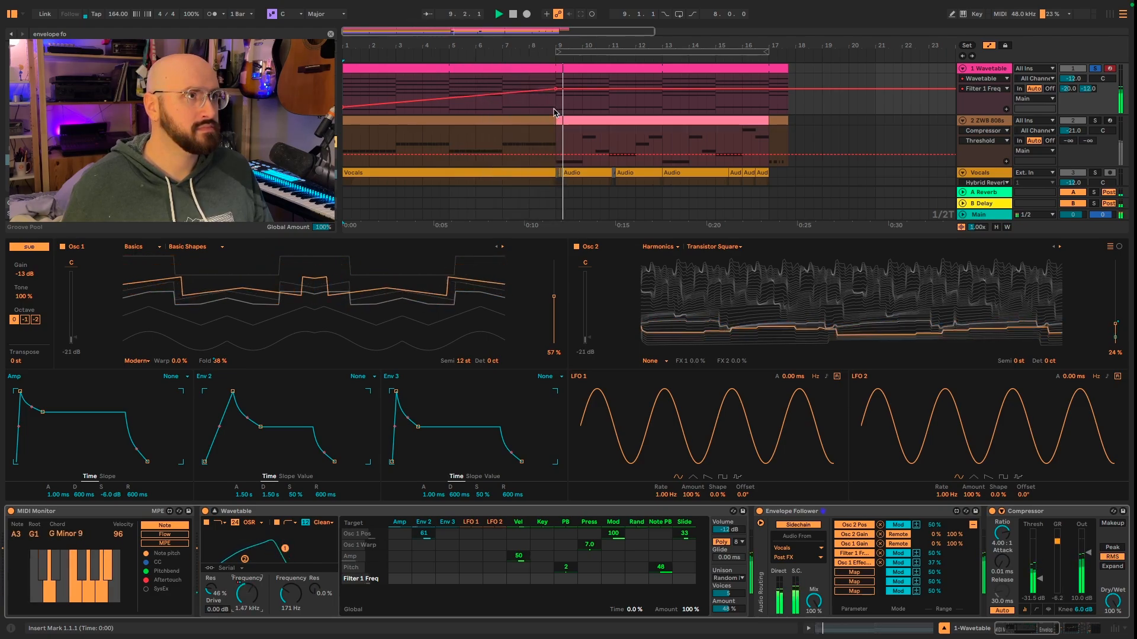
key("space")
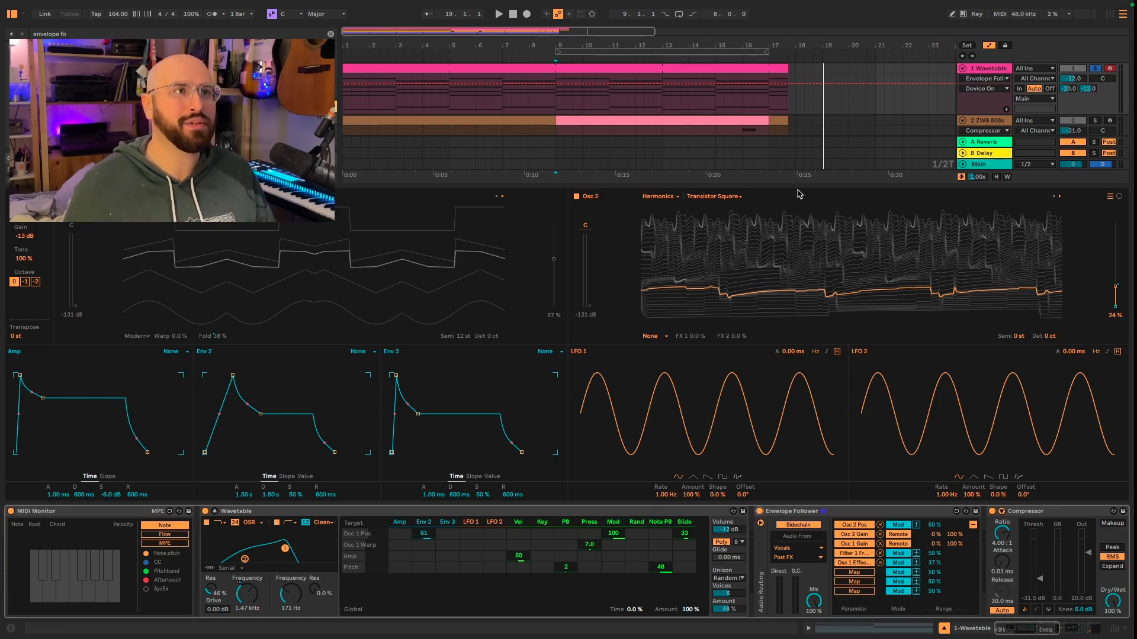
Step: Unsolo the Wavetable track and play the full arrangement with all tracks from bar 1
left_click_drag(796, 185, 794, 378)
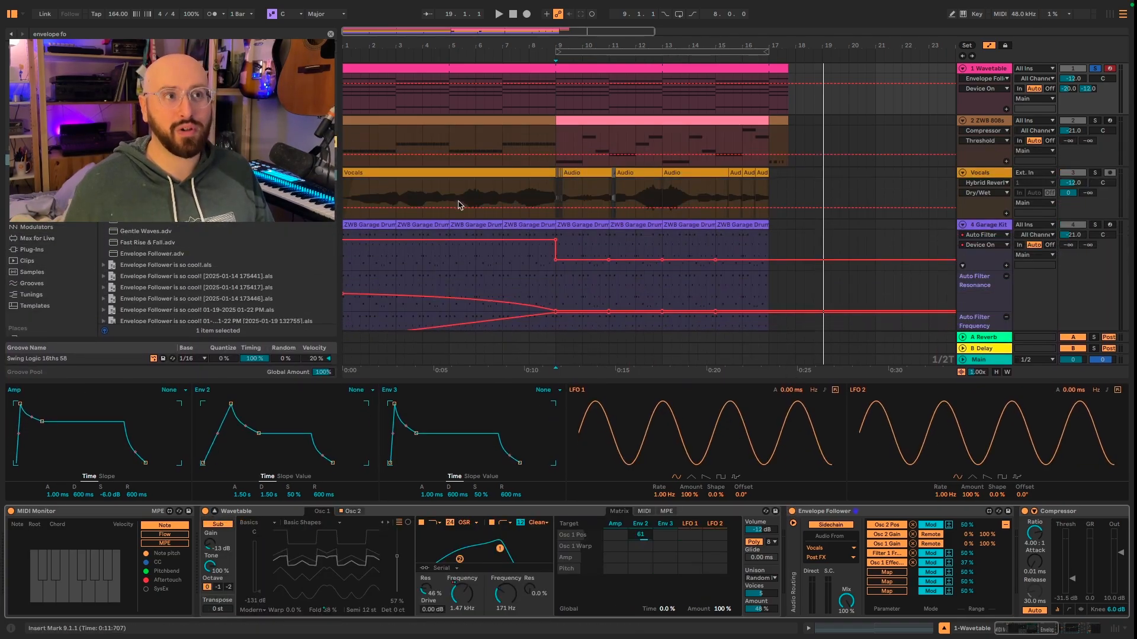
scroll(644, 195, "down", 2)
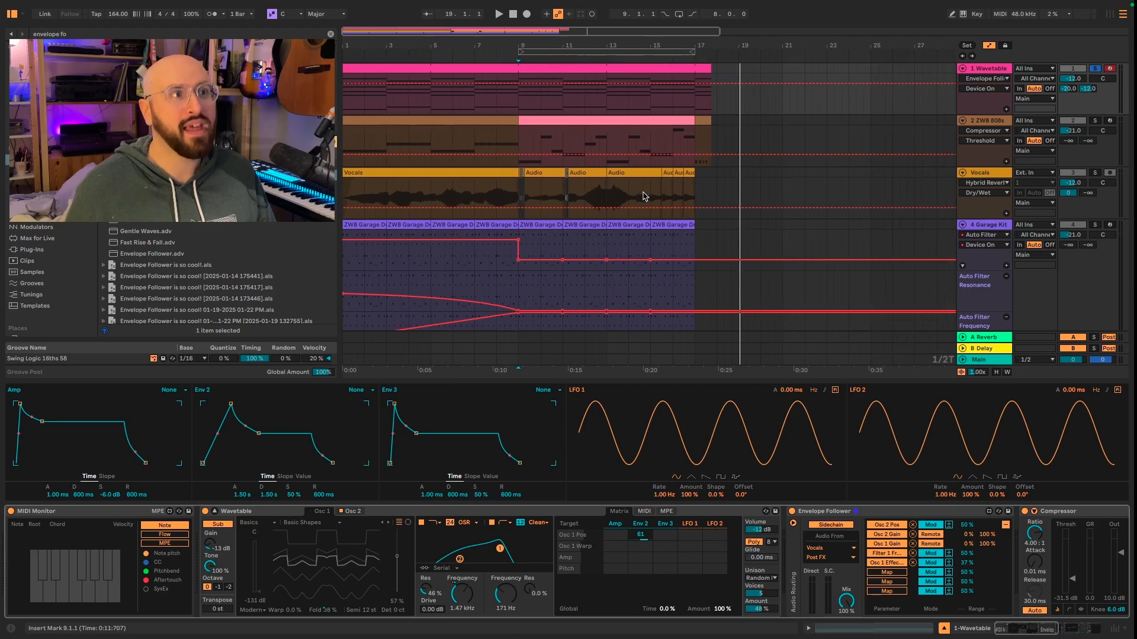
left_click_drag(581, 380, 580, 437)
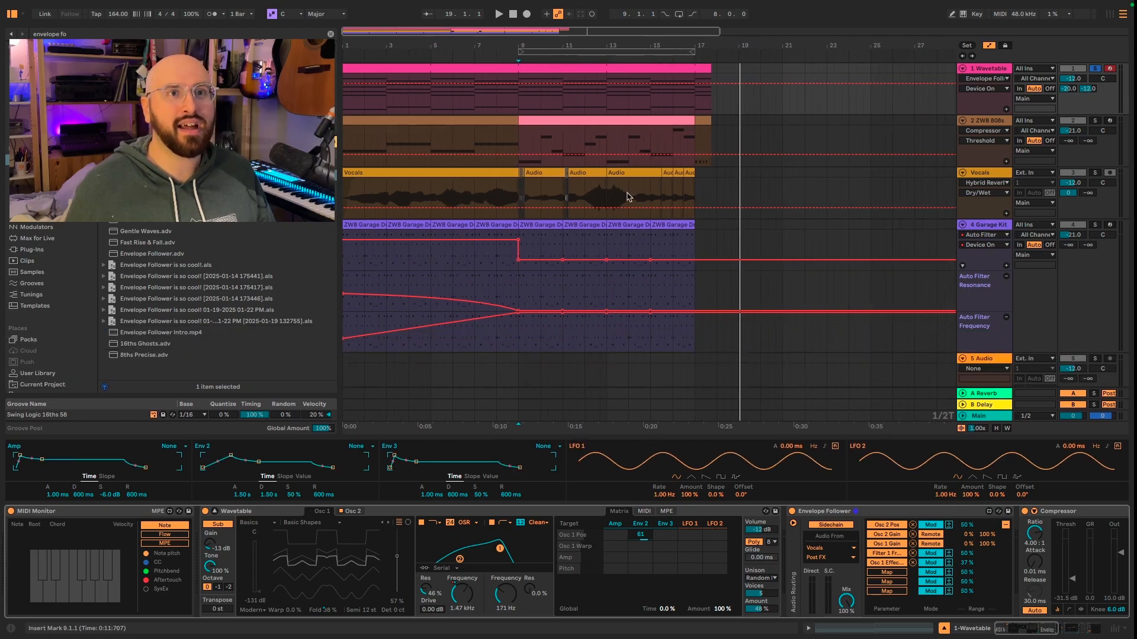
left_click(520, 105)
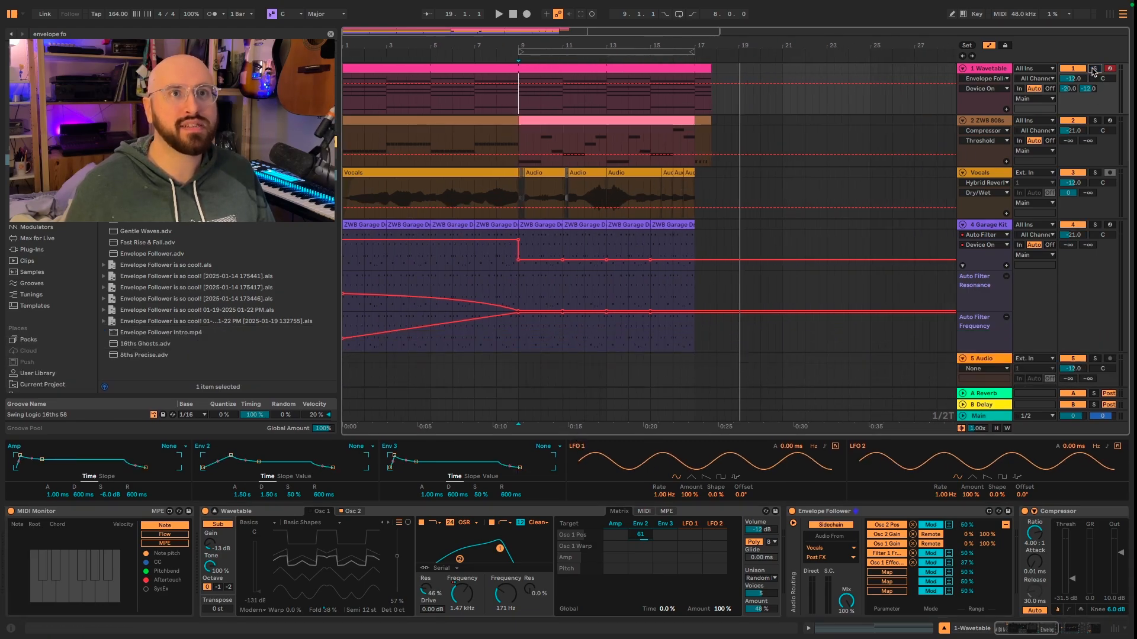
left_click(343, 101)
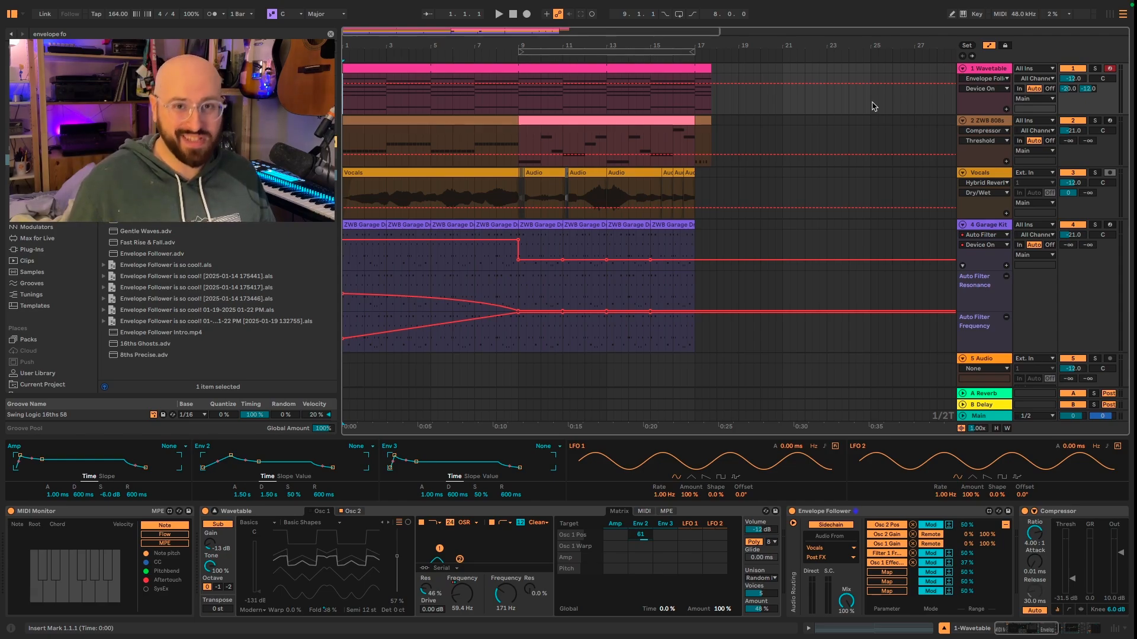
key("space")
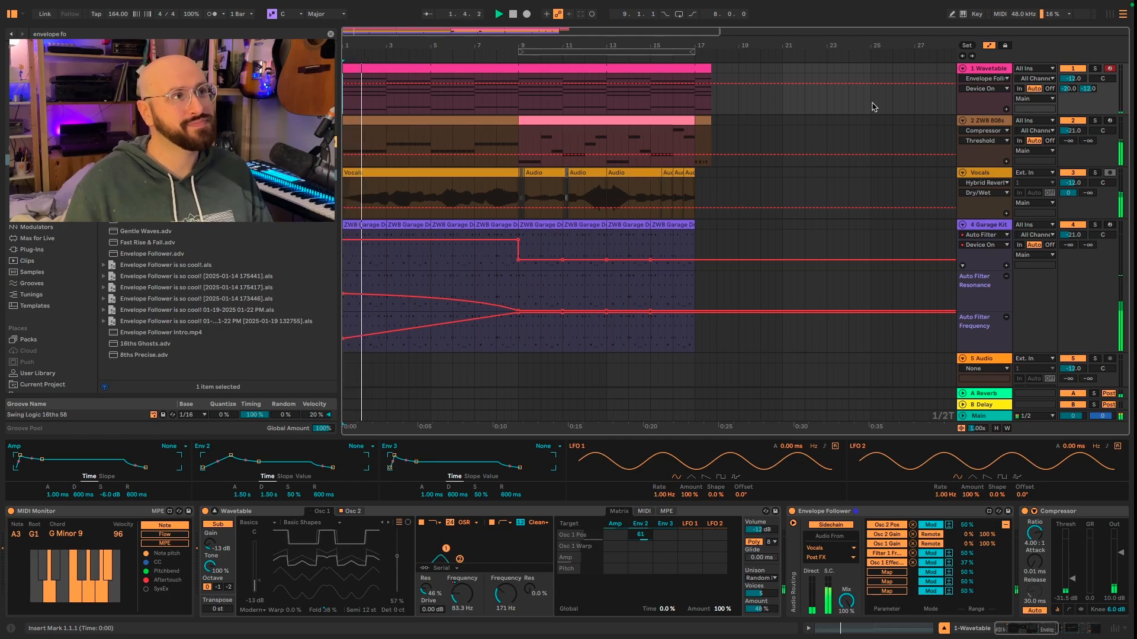